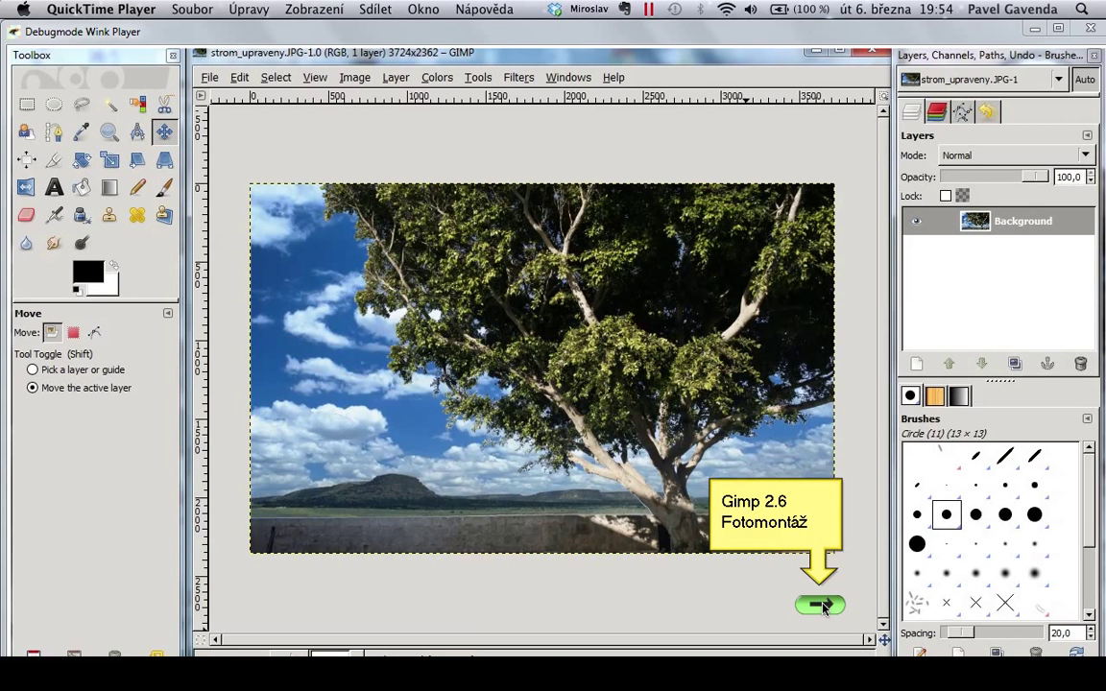
Bring up the original strom.JPG tree photo (3888×2592) with its pale, washed-out sky.
{"action": "left_click", "coordinate": [821, 607]}
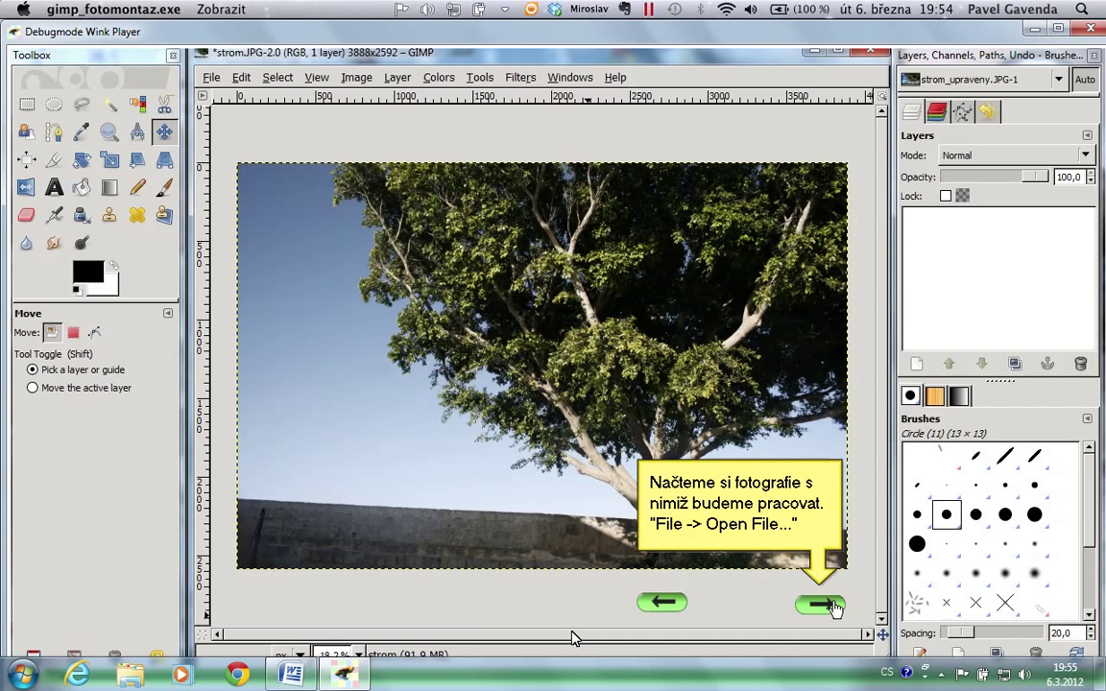
Rotate the strom photo by -3.40° to level the tree.
{"action": "left_click", "coordinate": [827, 607]}
{"action": "left_click", "coordinate": [829, 611]}
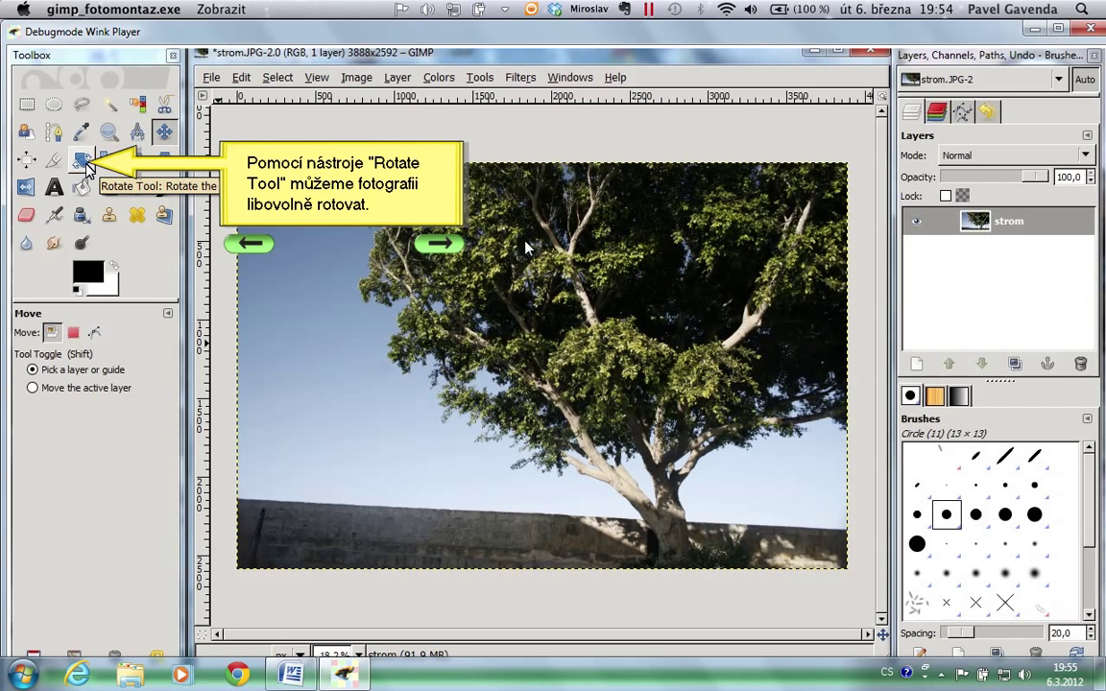
{"action": "left_click", "coordinate": [445, 248]}
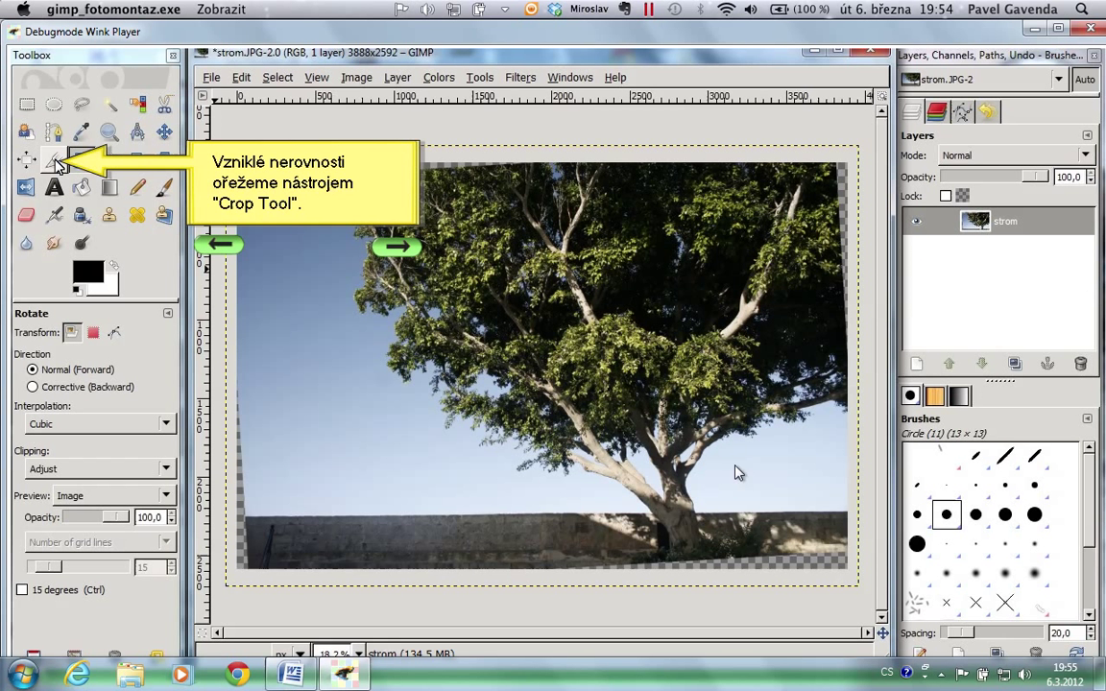
Crop the rotated photo to 3735×2361, removing the transparent edges.
{"action": "left_click", "coordinate": [410, 249]}
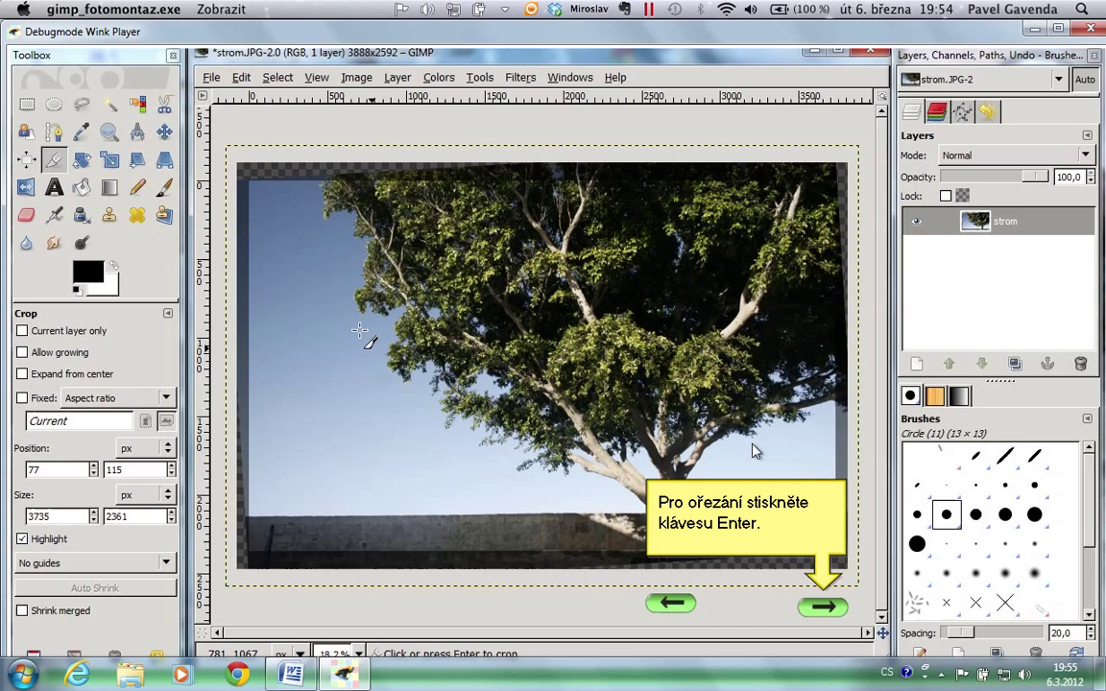
{"action": "left_click", "coordinate": [824, 608]}
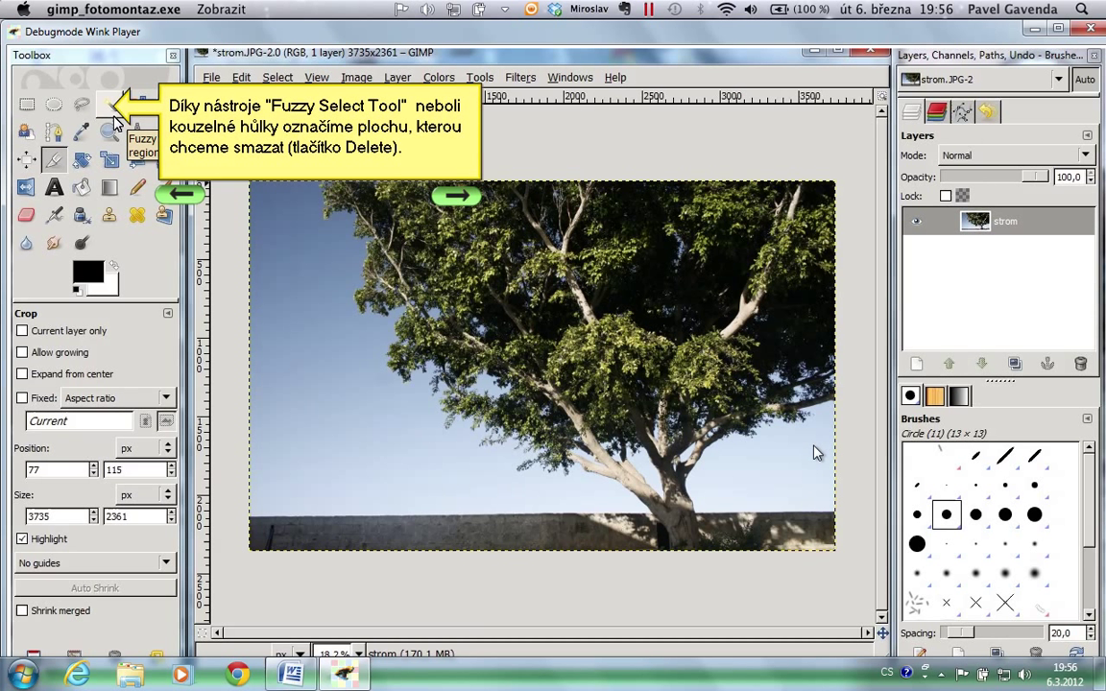
Set the Fuzzy Select threshold to 15 and delete the pale sky from the strom layer.
{"action": "left_click", "coordinate": [461, 195]}
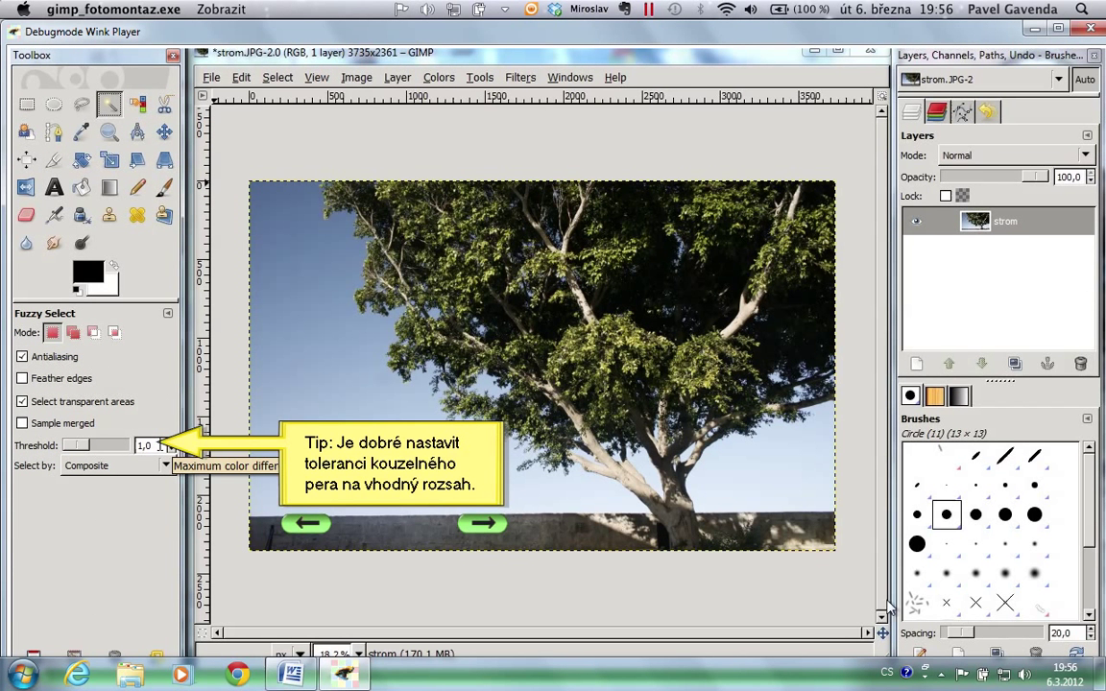
{"action": "left_click", "coordinate": [483, 526]}
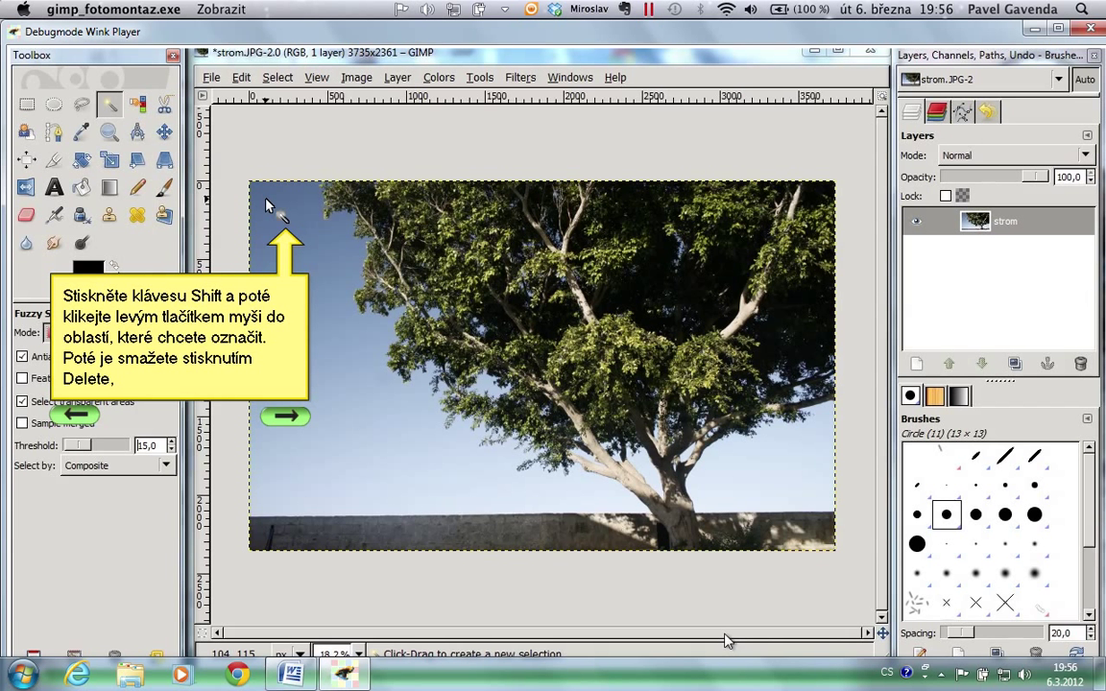
{"action": "left_click", "coordinate": [301, 423]}
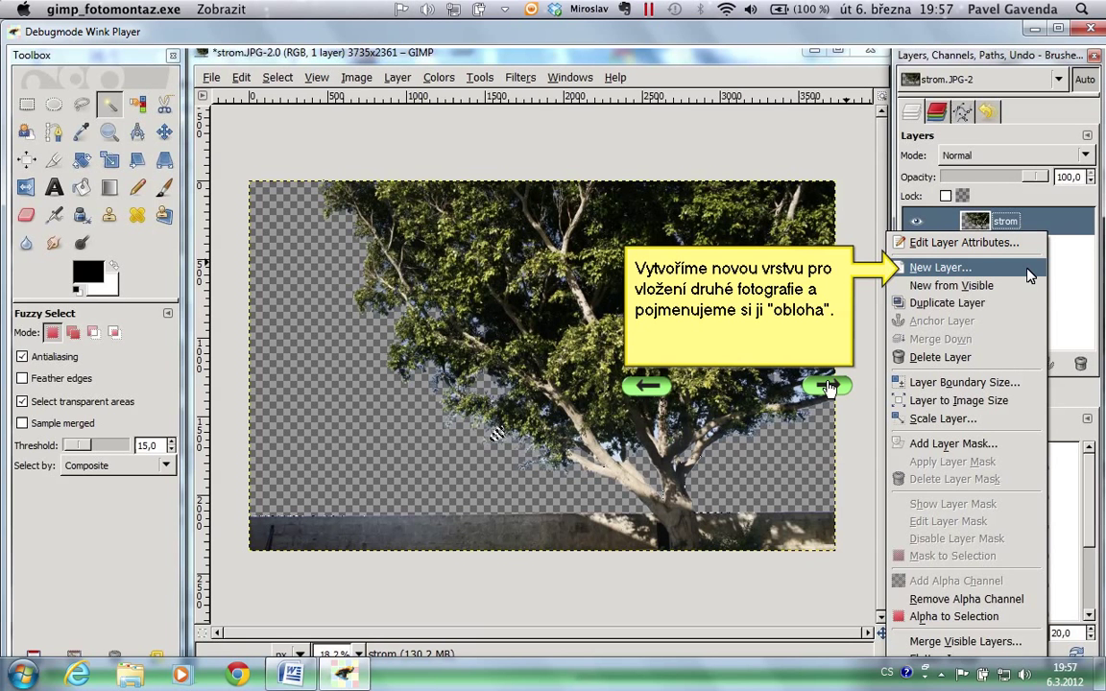
Add a transparent layer named obloha and open the obloha.jpg sky photo (1024×768).
{"action": "left_click", "coordinate": [828, 387]}
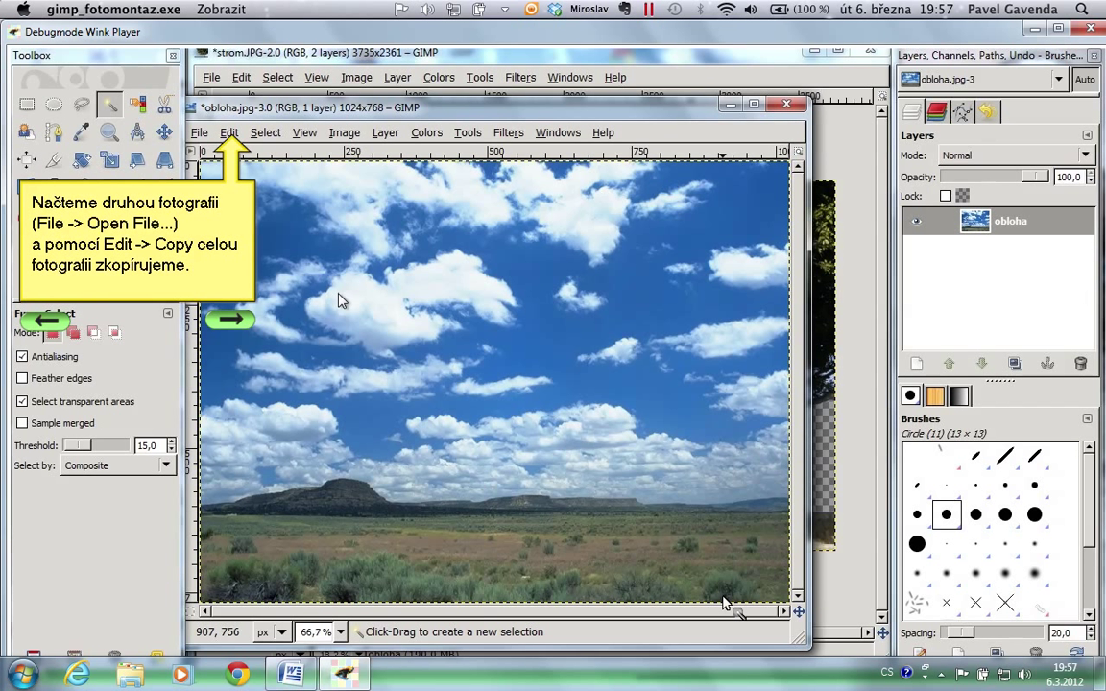
Copy the whole obloha.jpg sky and select the obloha layer in strom.JPG.
{"action": "left_click", "coordinate": [231, 321]}
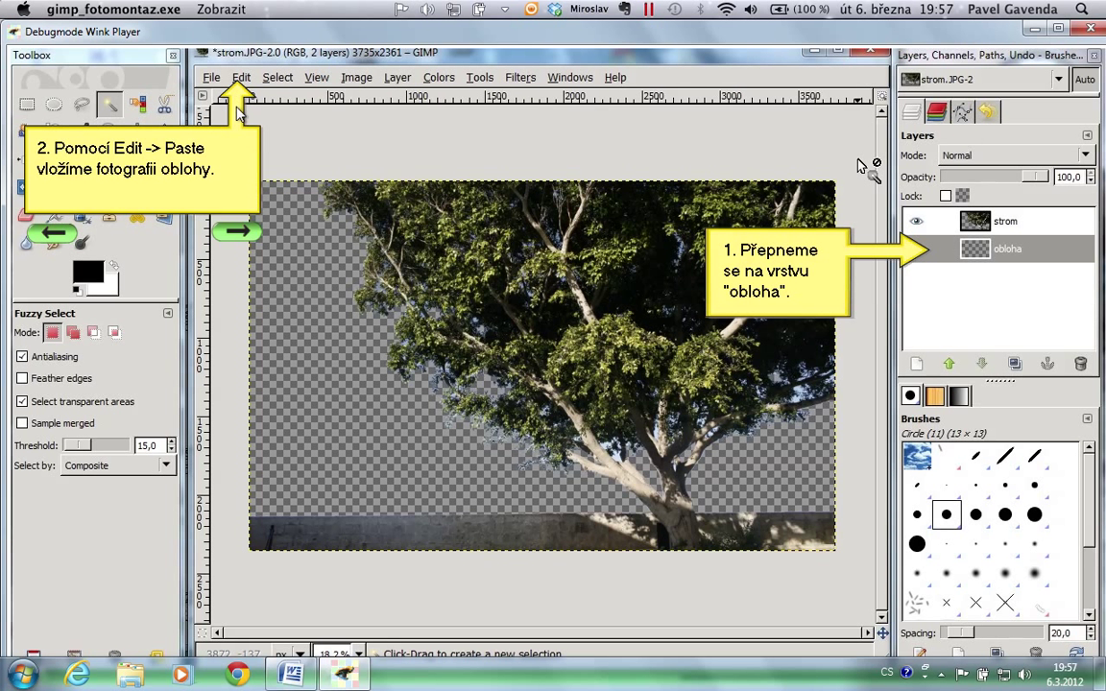
Paste the sky photo and scale it to fill the whole background behind the tree.
{"action": "left_click", "coordinate": [236, 235]}
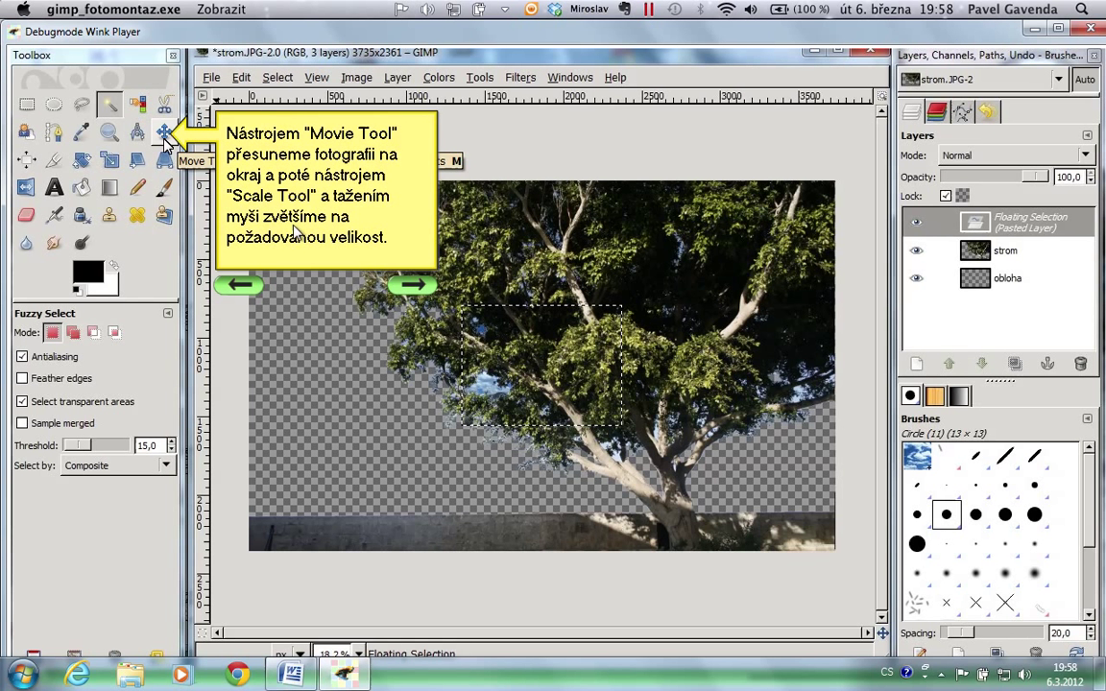
{"action": "left_click", "coordinate": [414, 288]}
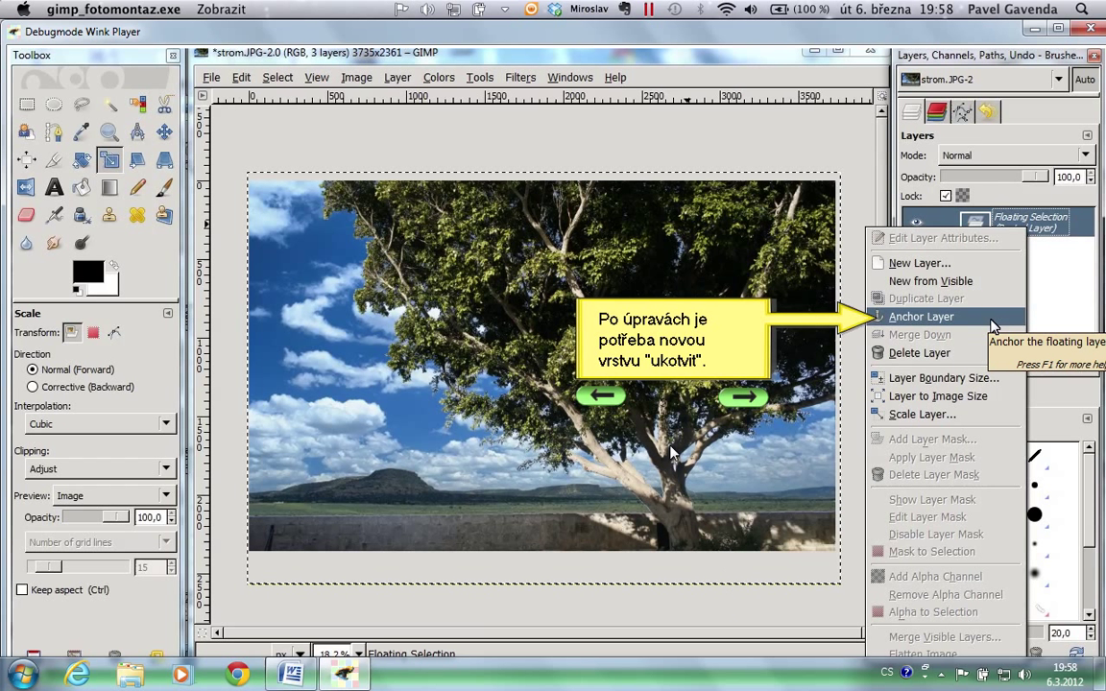
Anchor the enlarged sky into the obloha layer and reposition it behind the tree.
{"action": "left_click", "coordinate": [739, 402]}
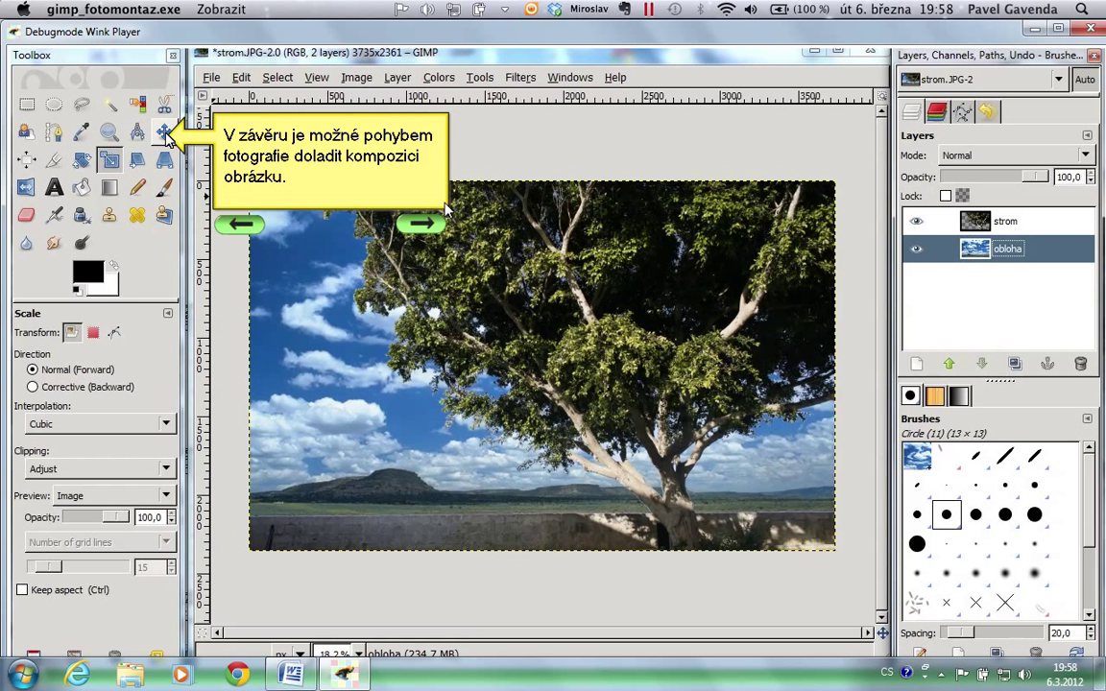
{"action": "left_click", "coordinate": [429, 226]}
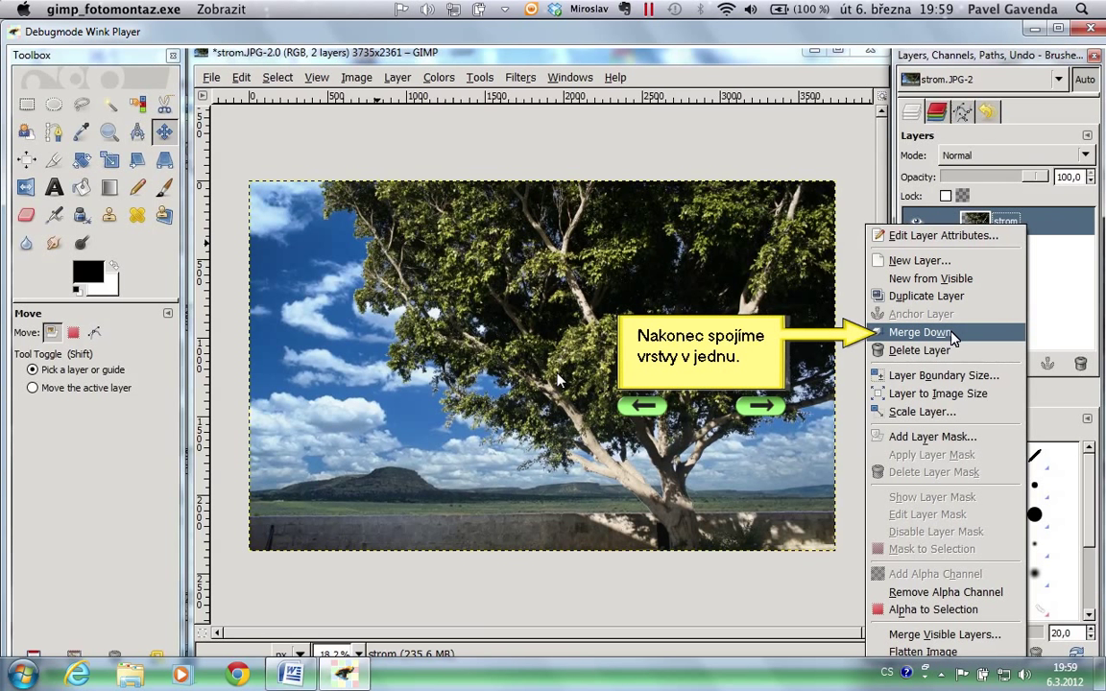
Apply Merge Down to combine the strom and obloha layers, finishing the composite.
{"action": "left_click", "coordinate": [768, 411]}
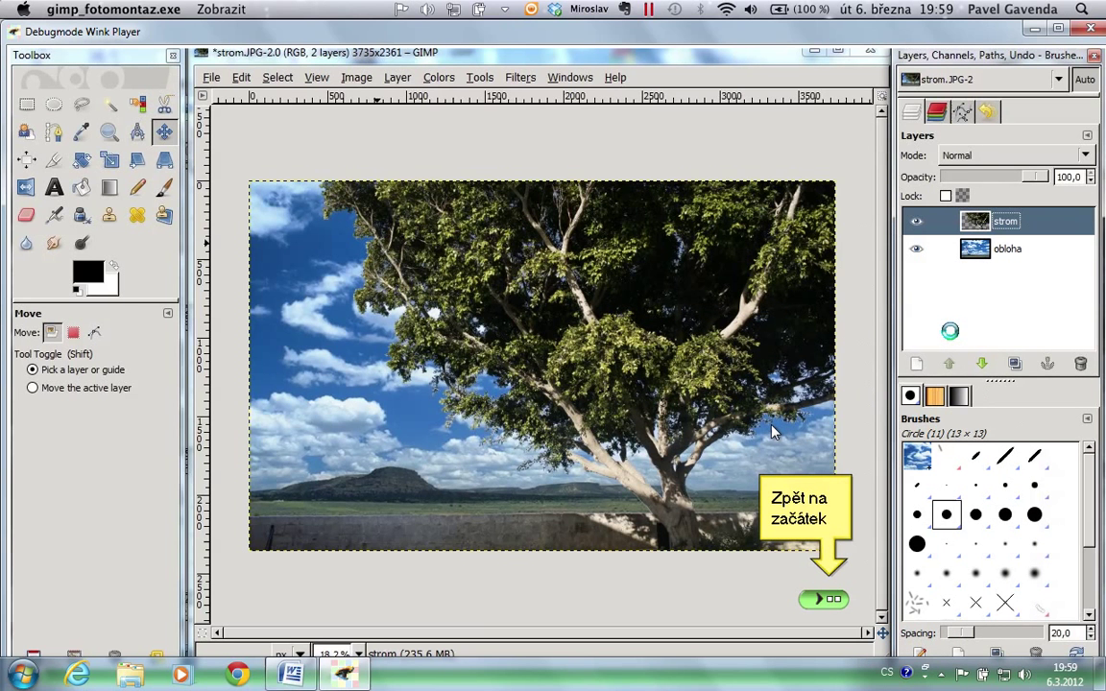